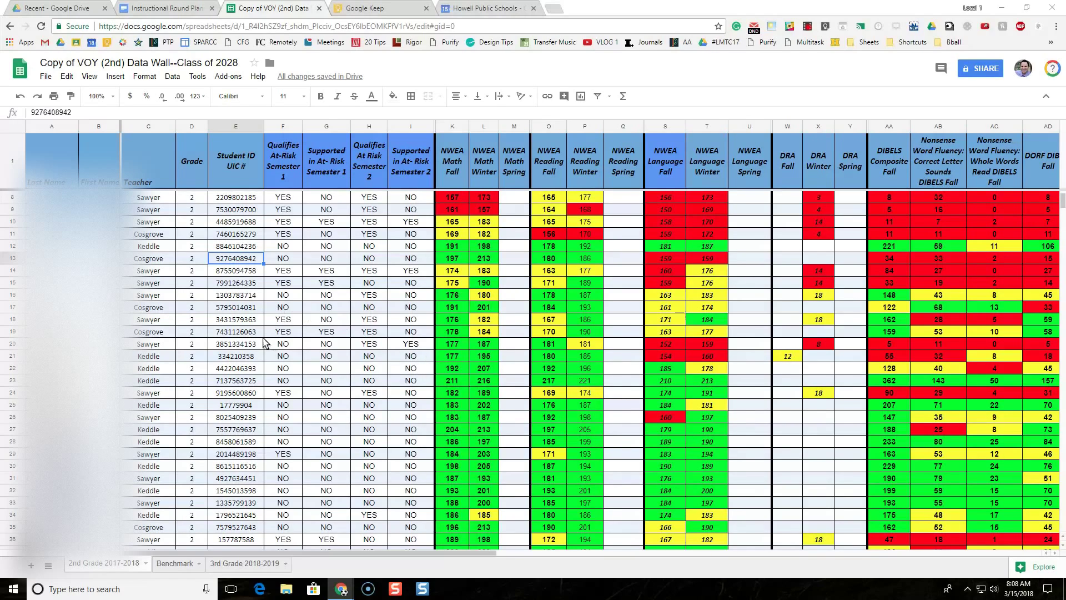
Select the entire data wall sheet and add a filter so every header column gets a filter control
click(597, 97)
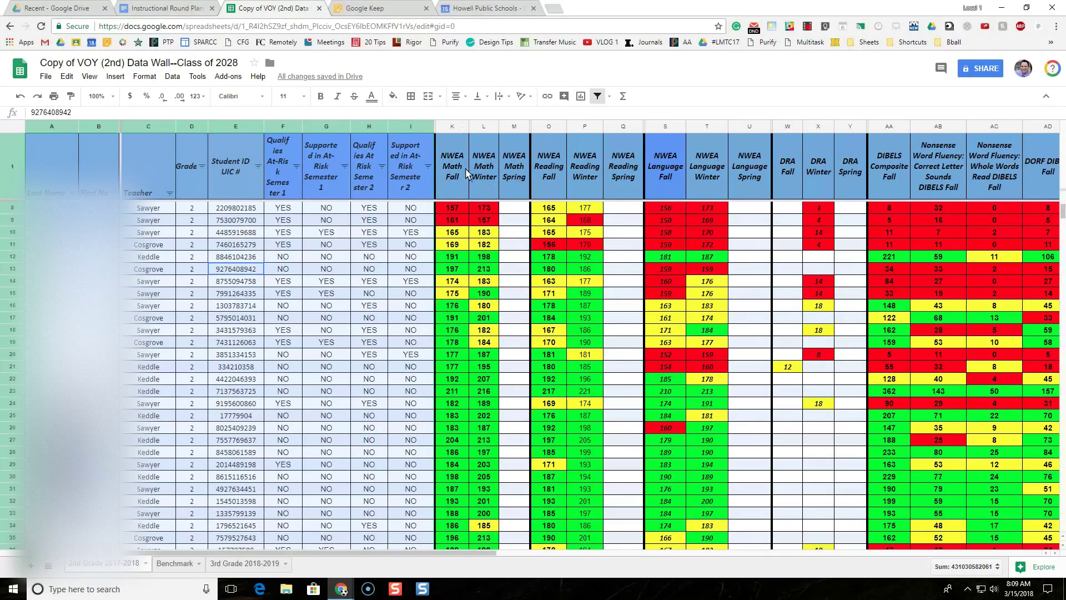
click(21, 97)
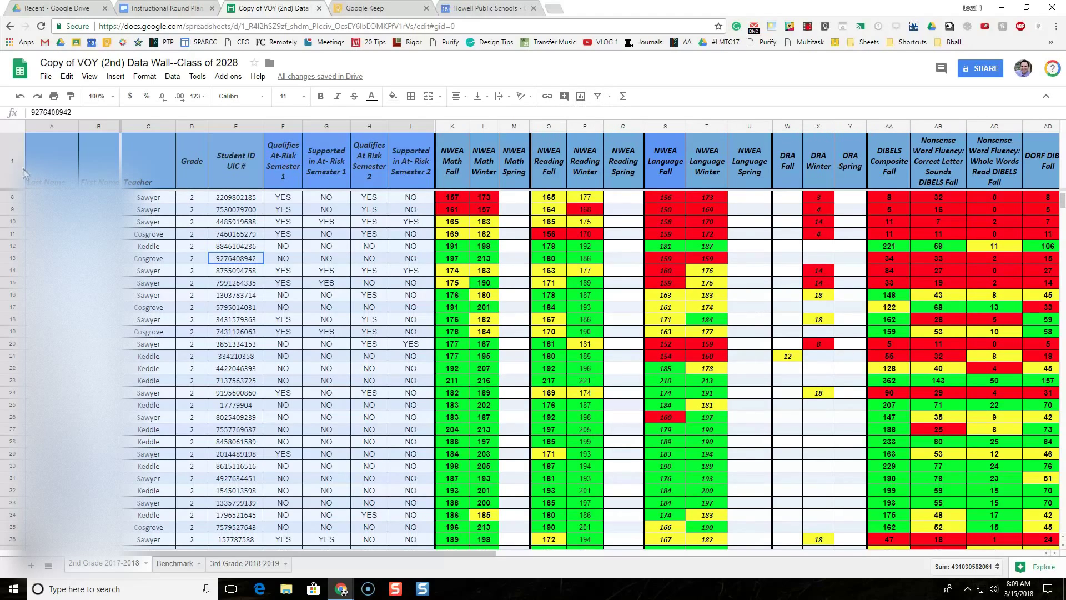
click(7, 127)
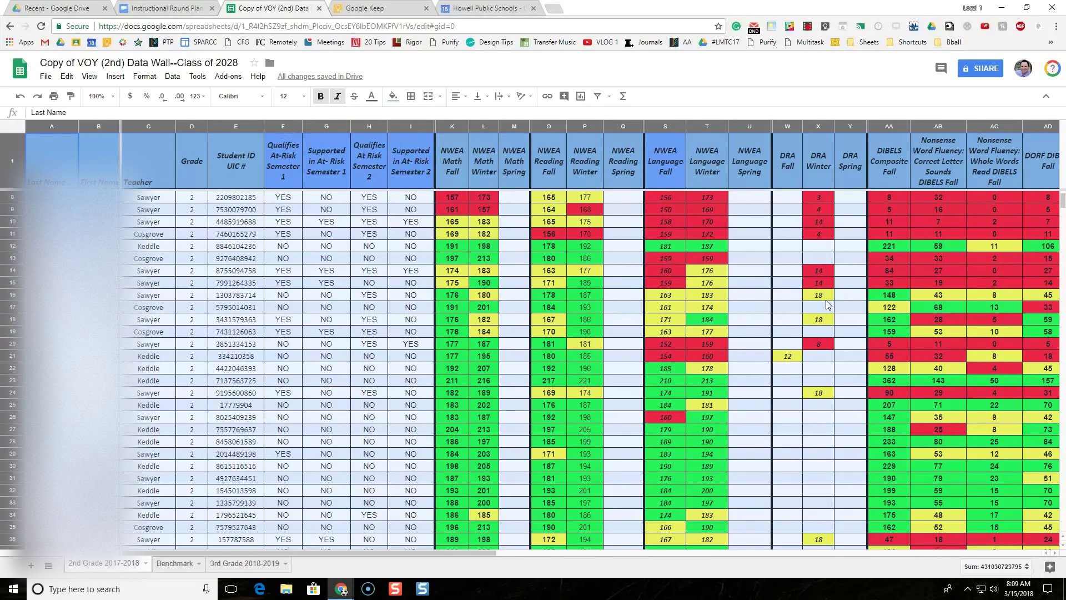
click(597, 97)
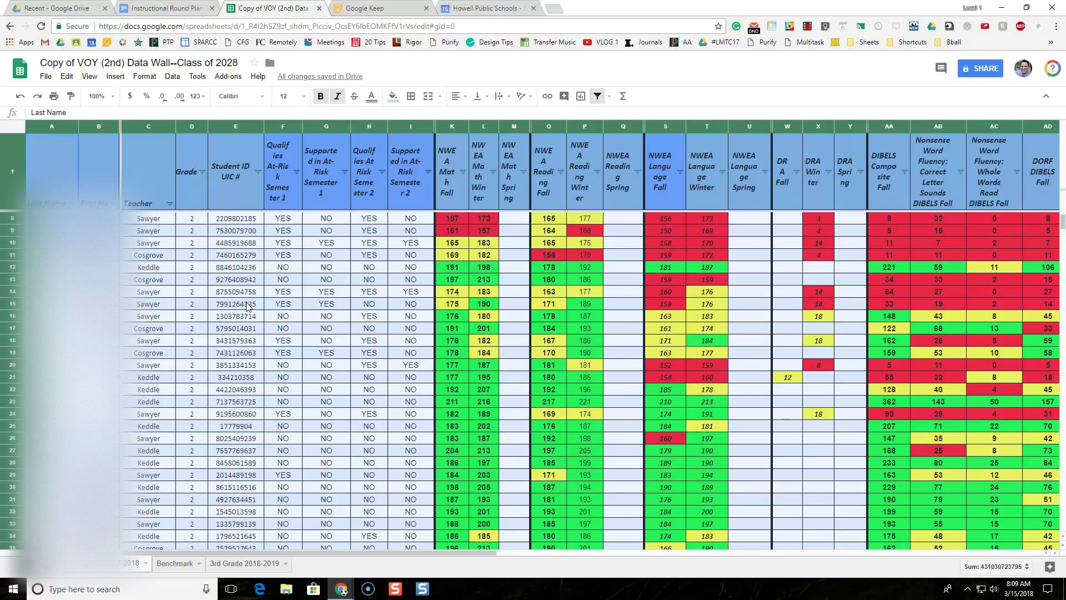
click(170, 204)
Filter the Teacher column by values to show only Sawyer's students
click(138, 306)
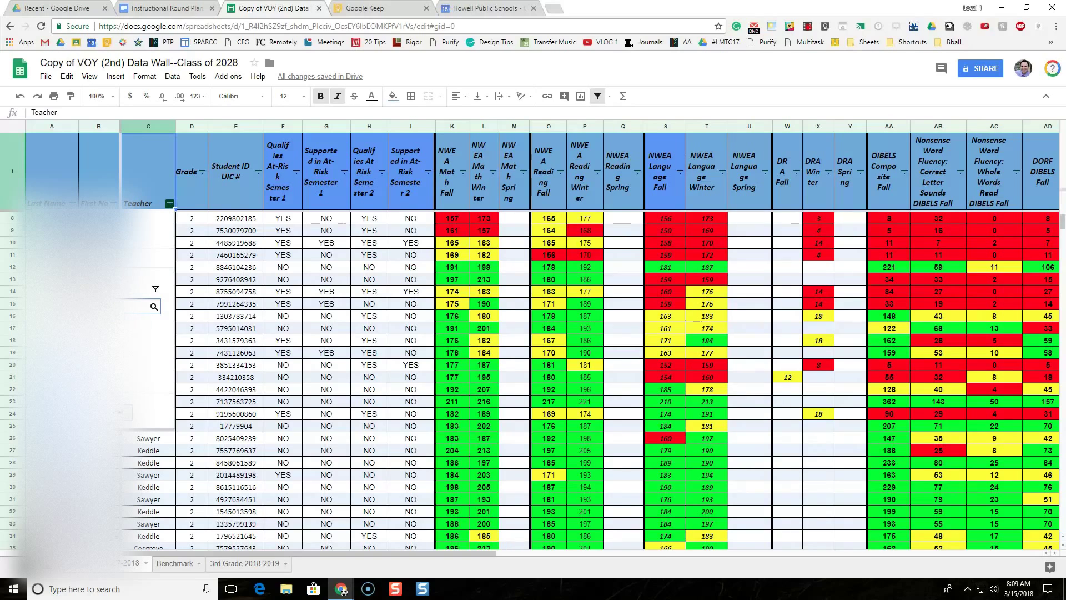
click(146, 415)
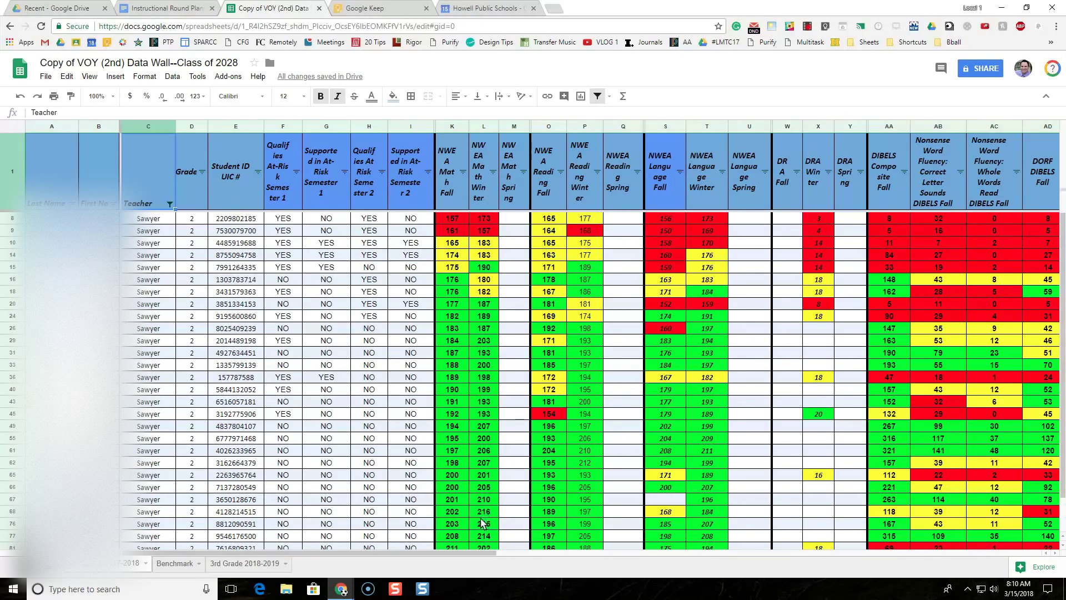
click(493, 172)
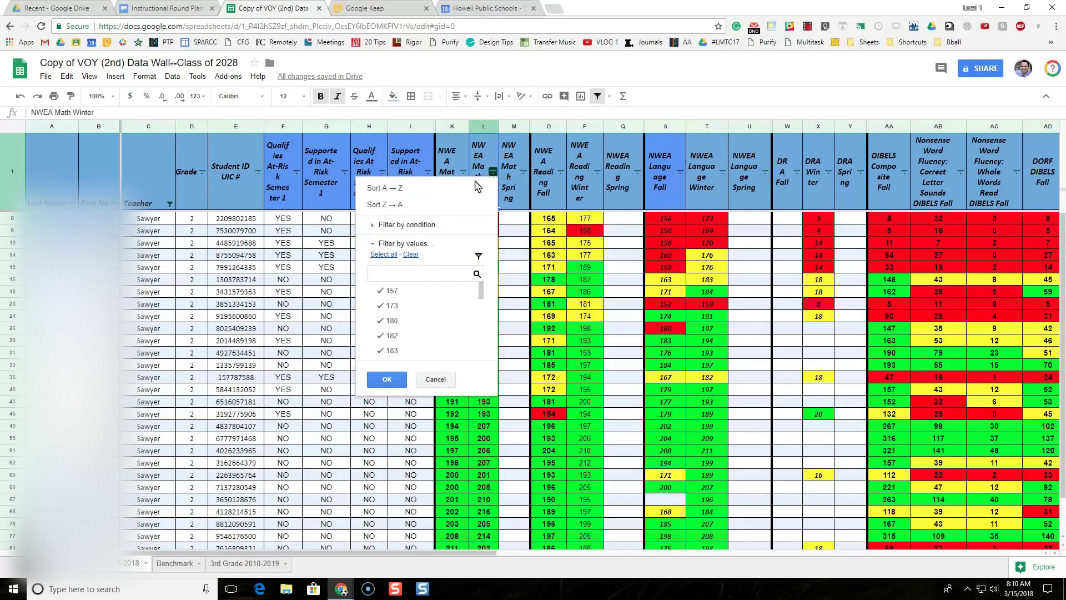
Sort Sawyer's rows A → Z on the NWEA Math Winter column
click(394, 191)
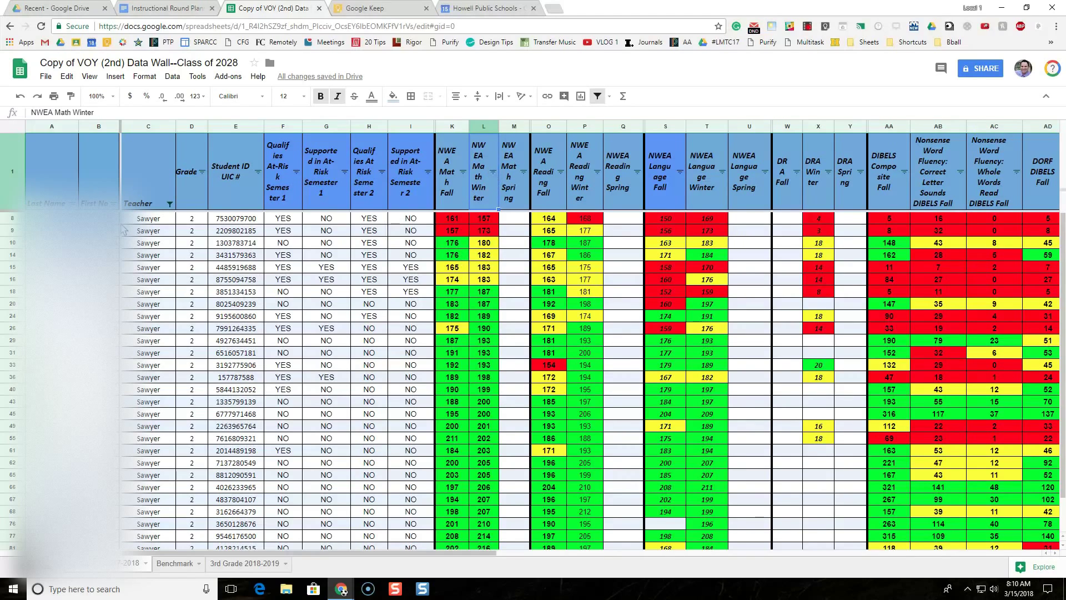
Save the current filter and sort as a new filter view and enter its name
click(173, 77)
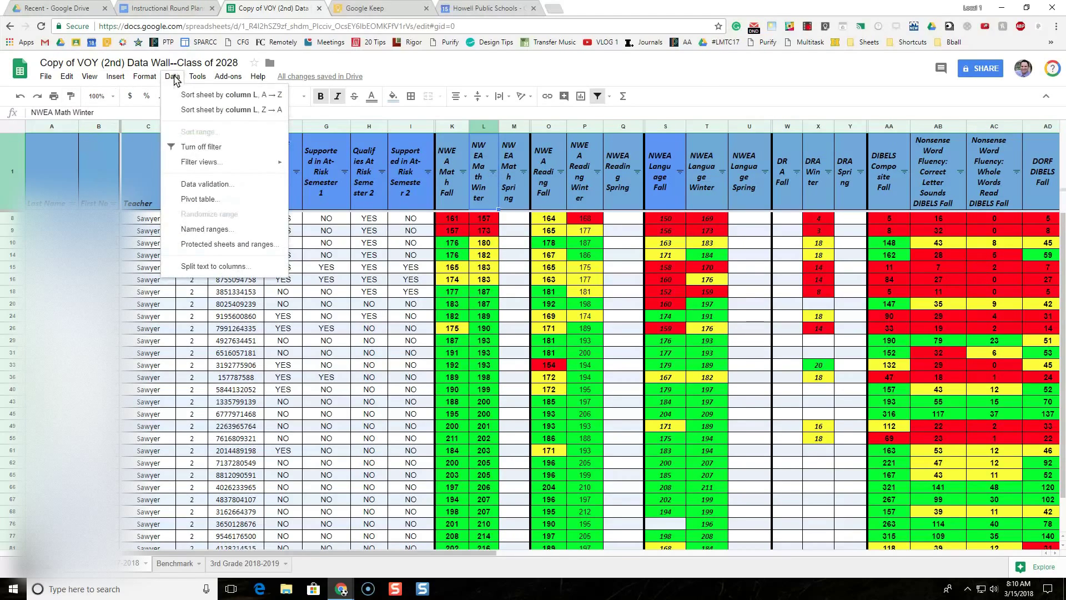
mouse_move(211, 166)
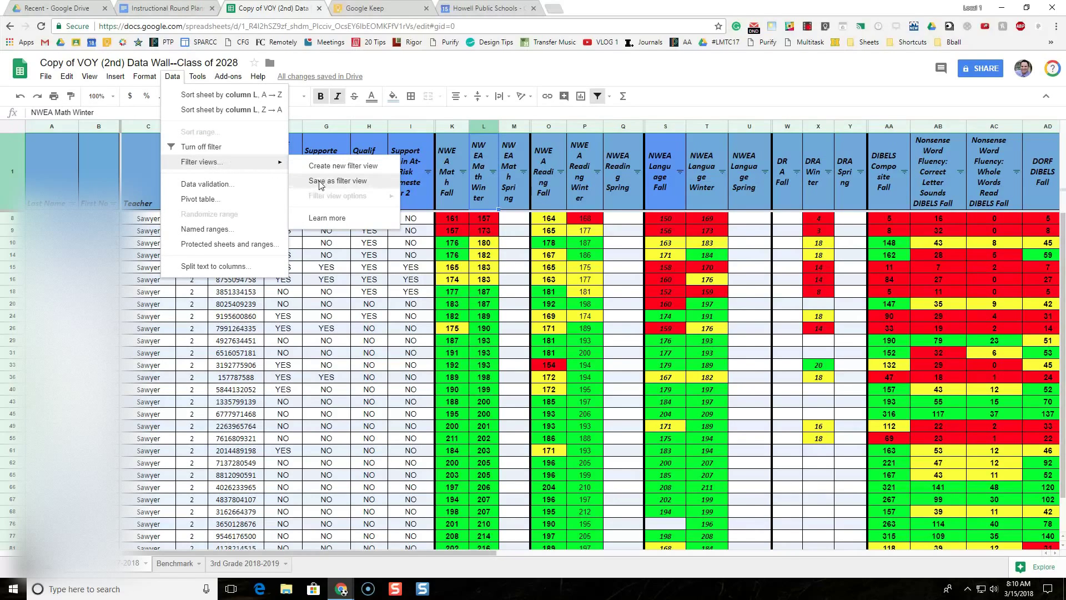
click(346, 181)
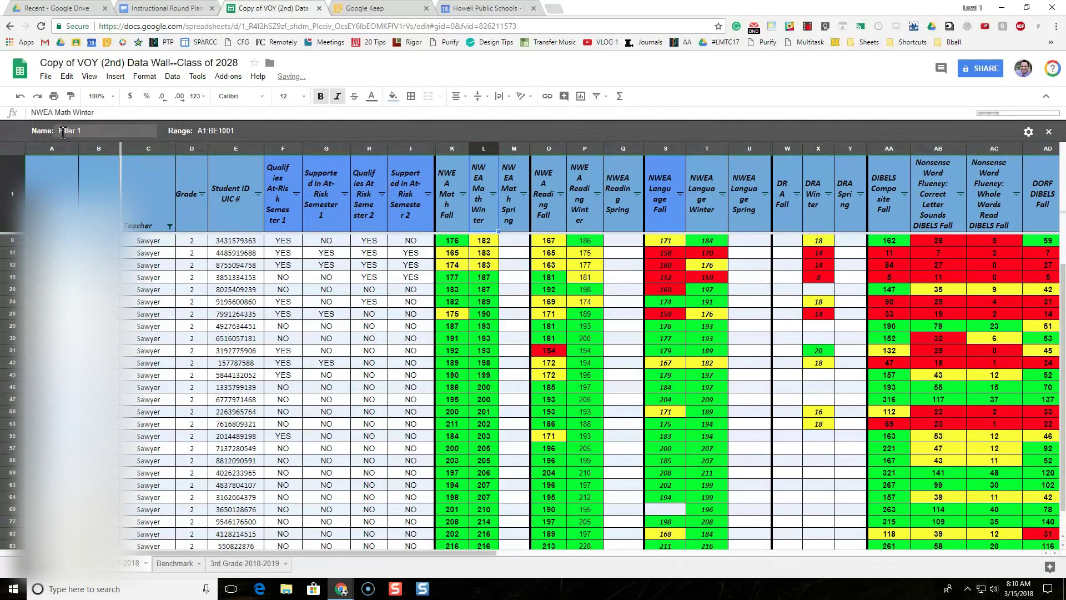
click(105, 134)
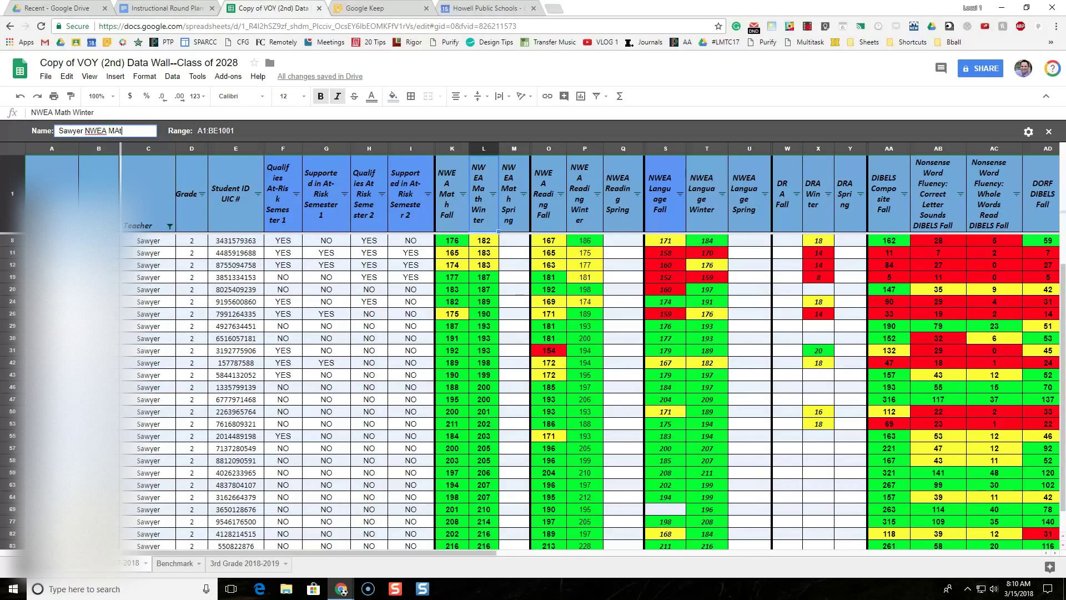
key(Return)
Finish the name as 'Sawyer NWEA Math Winter Low- High', correcting MAth to Math, then close the view
scroll(483, 245, up, 1)
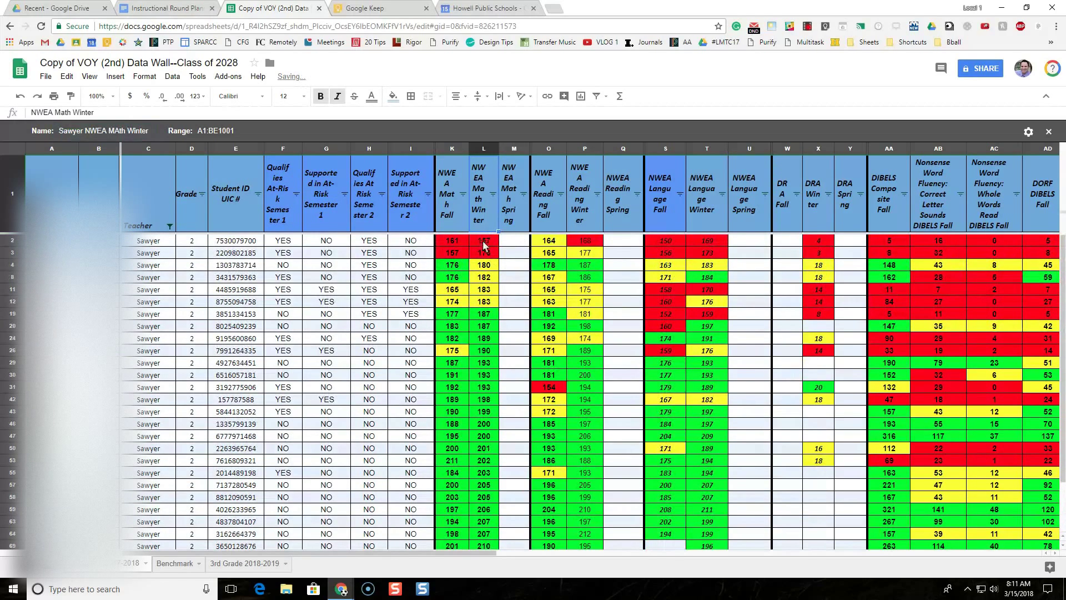
click(153, 131)
text(Low- High)
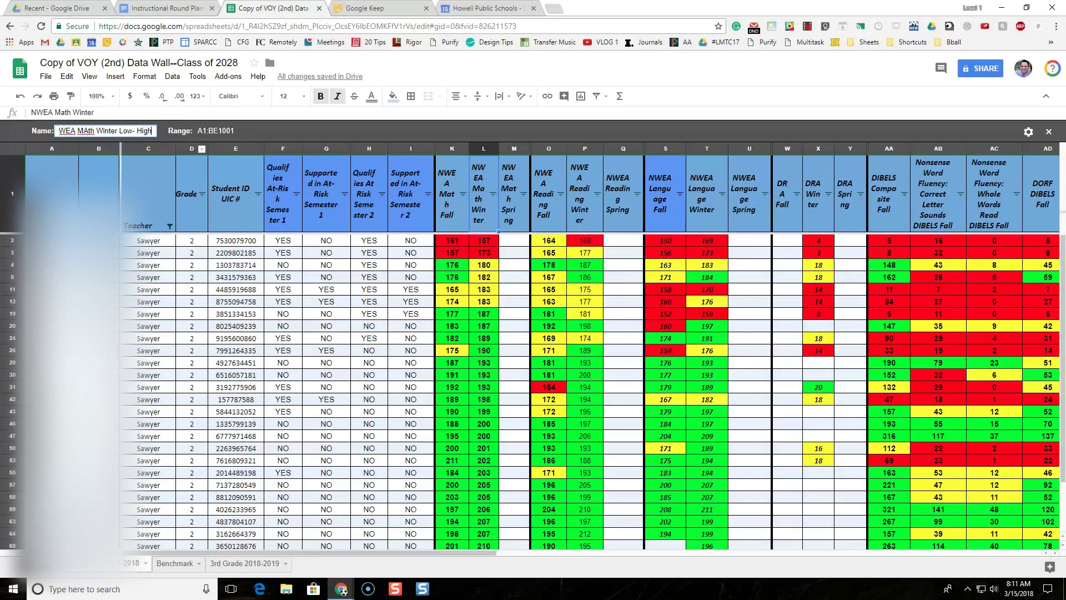
right_click(80, 132)
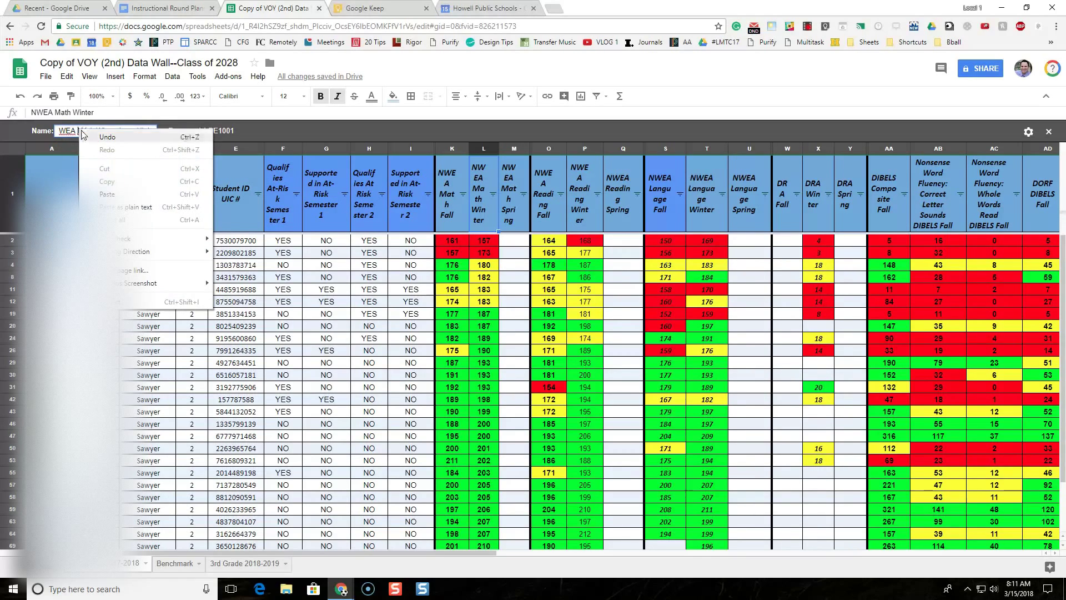
click(83, 131)
right_click(83, 132)
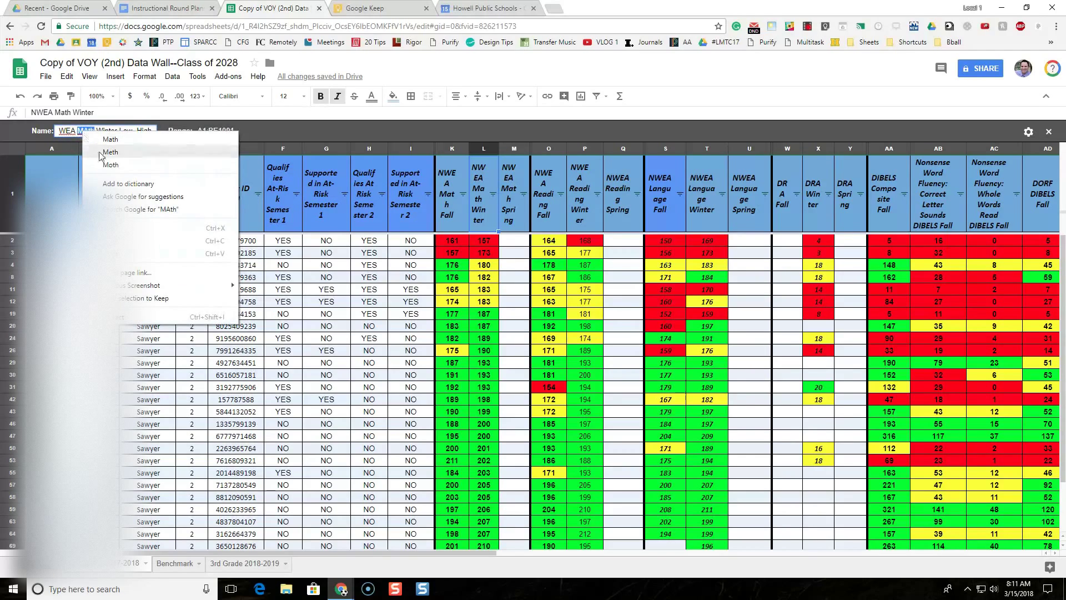
click(110, 139)
drag(141, 132, 54, 134)
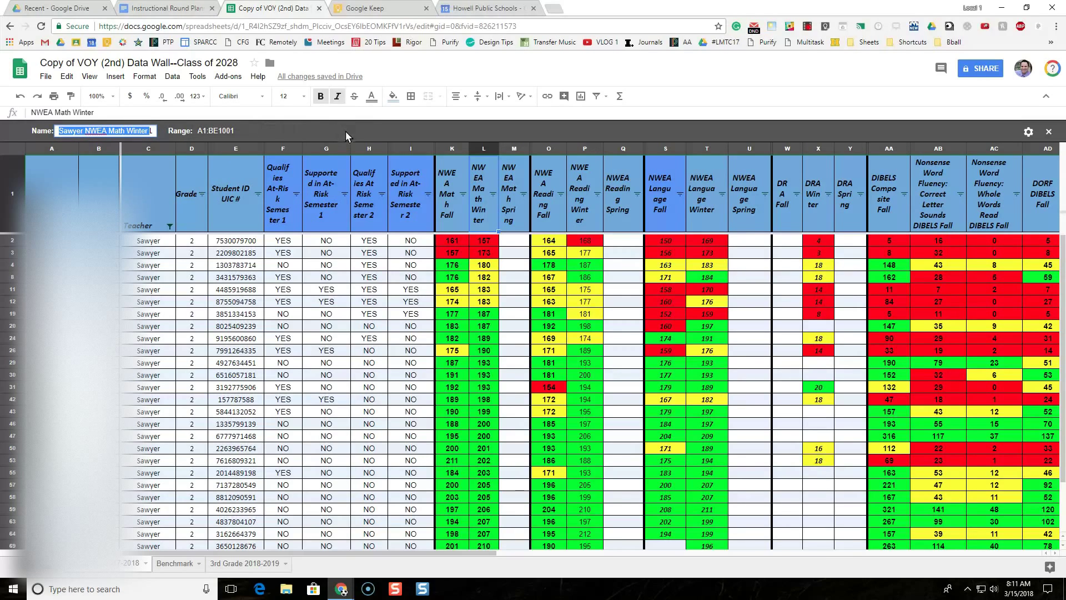
click(357, 138)
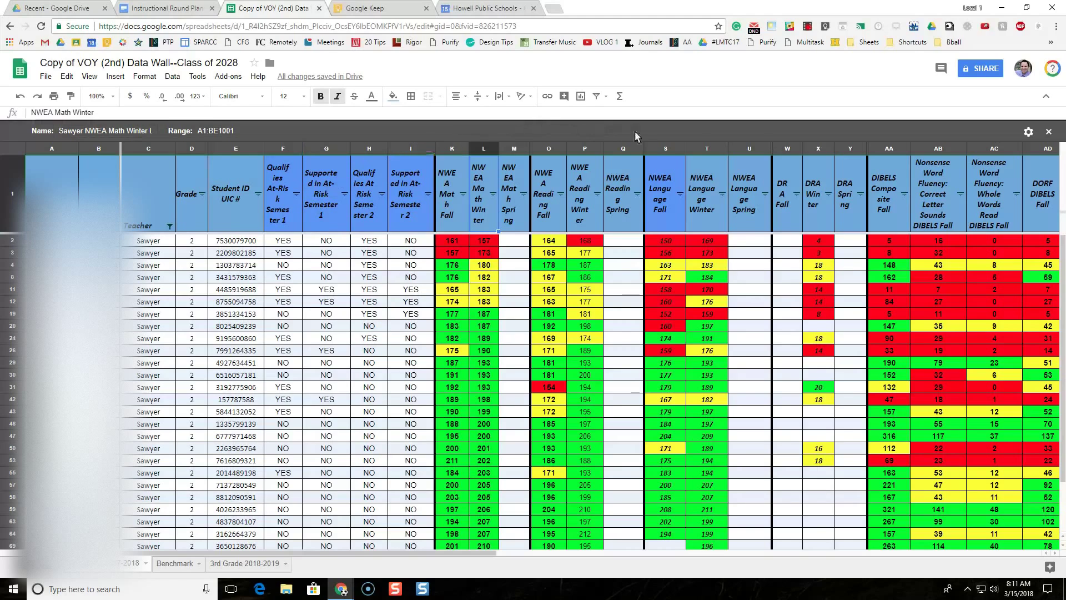
click(1048, 131)
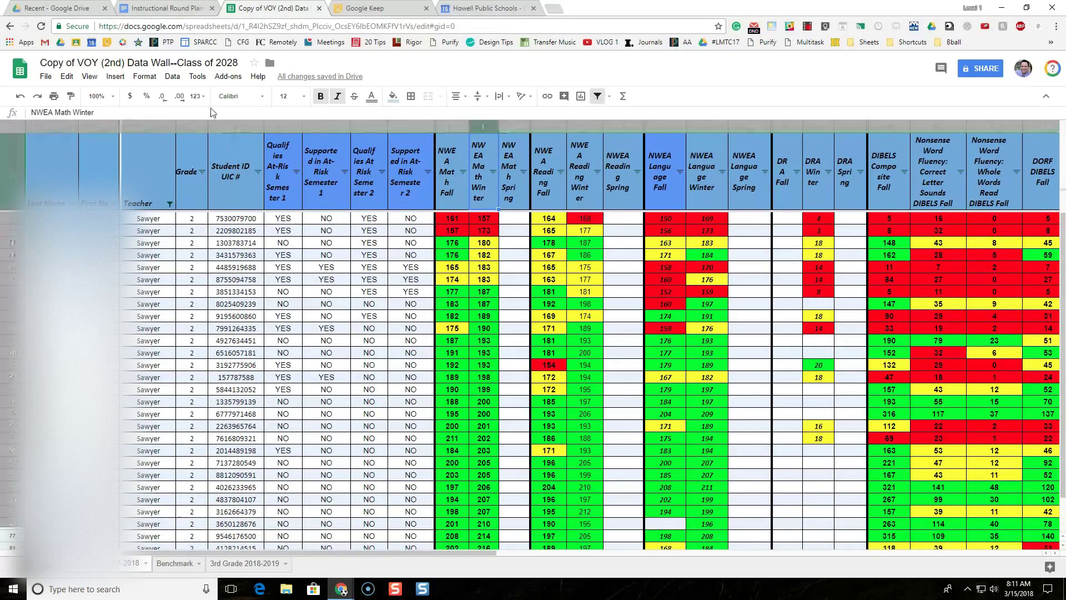
click(173, 76)
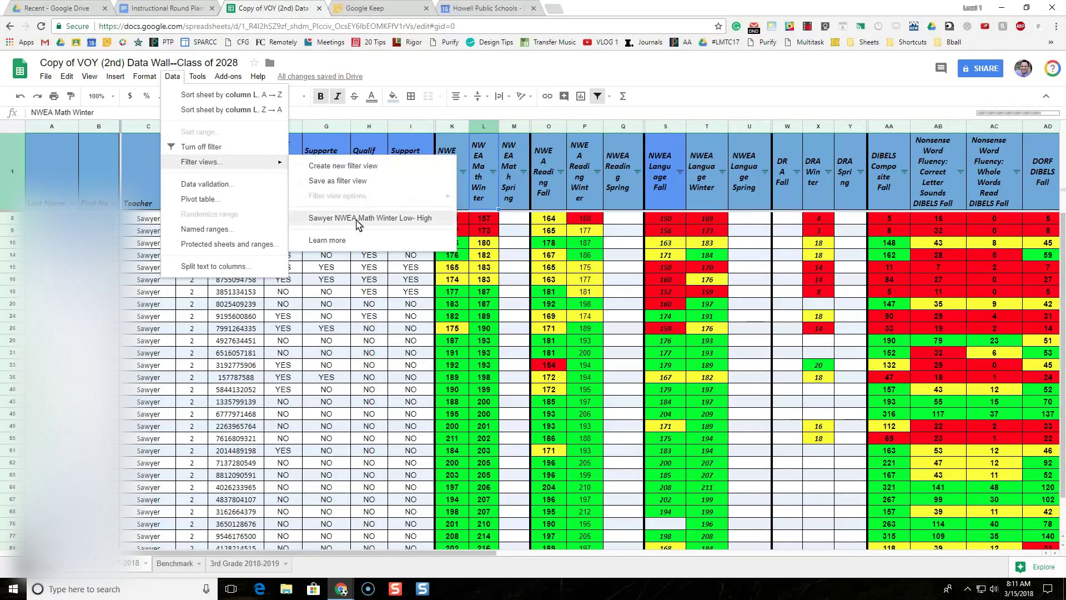
click(10, 136)
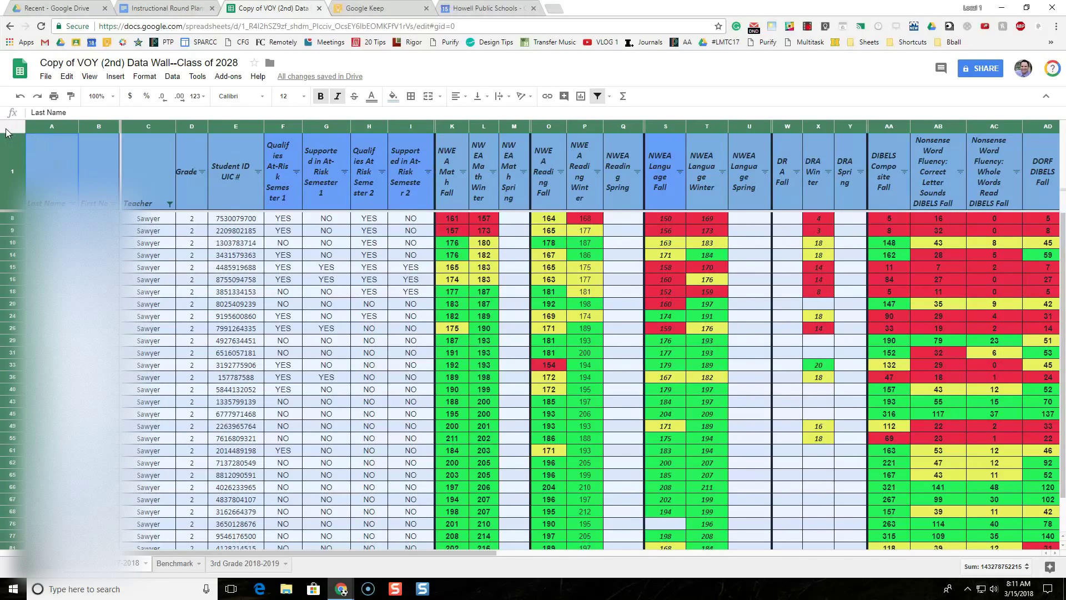
click(169, 204)
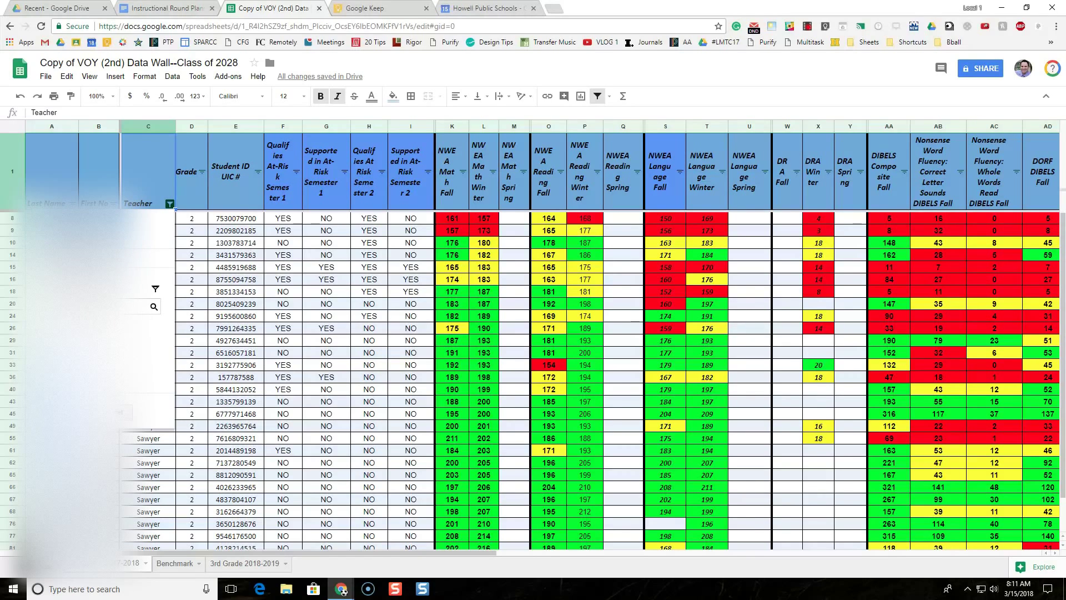
Change the Teacher filter from Sawyer to show only Cosgrove's students
click(139, 413)
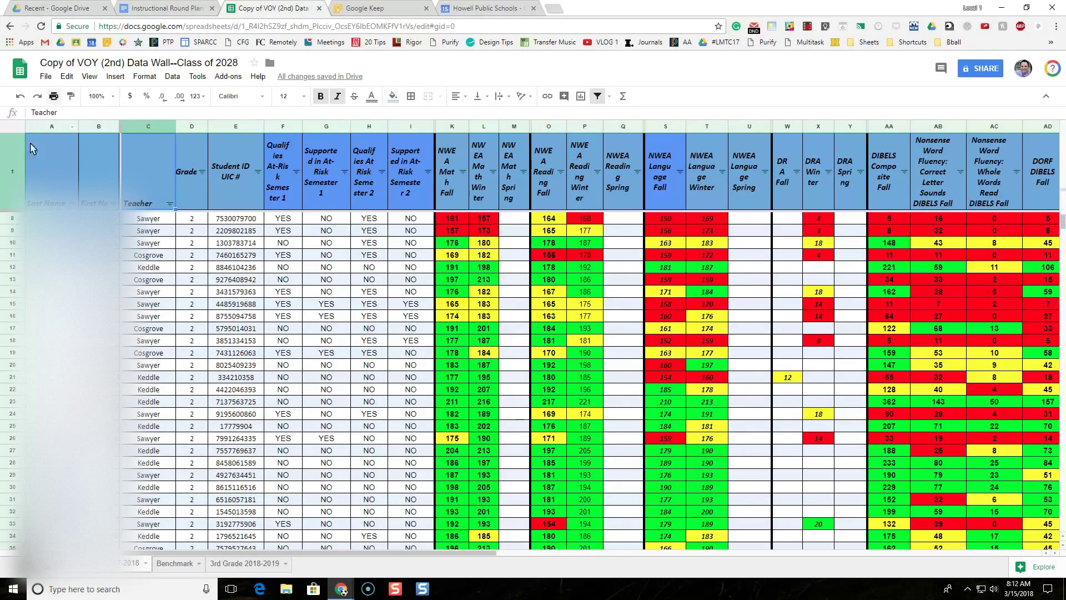
click(169, 204)
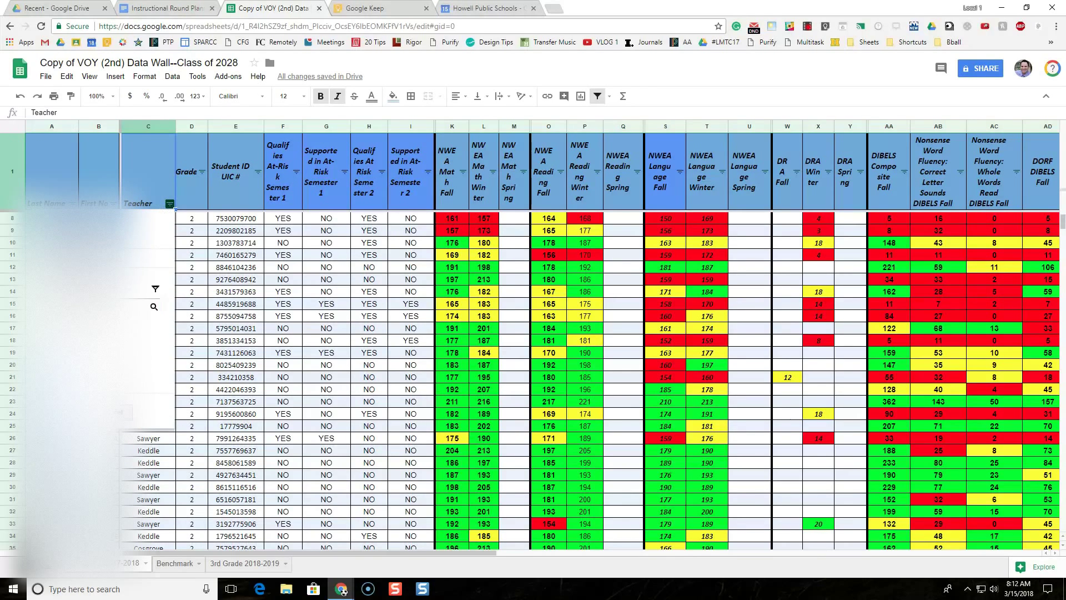
click(50, 419)
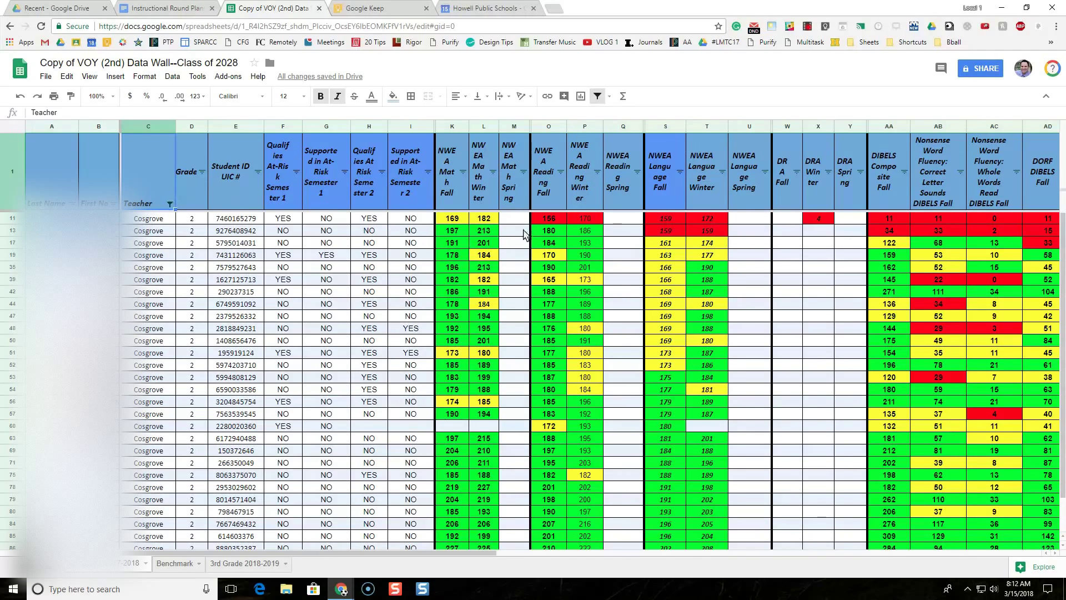
click(597, 172)
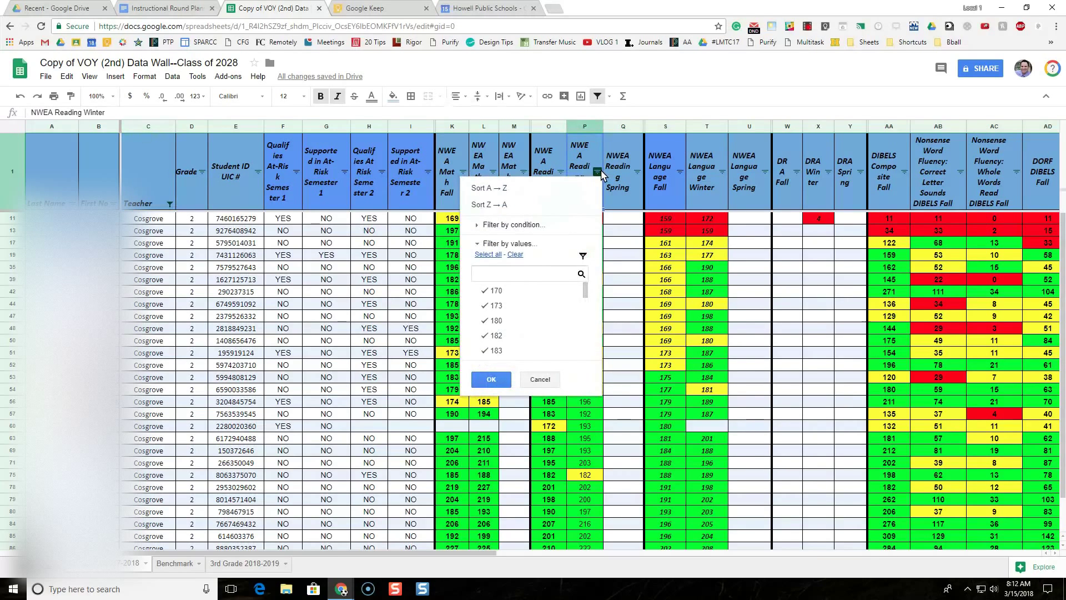
Sort Cosgrove's rows A → Z by NWEA Reading Winter and save it as a new filter view
click(492, 192)
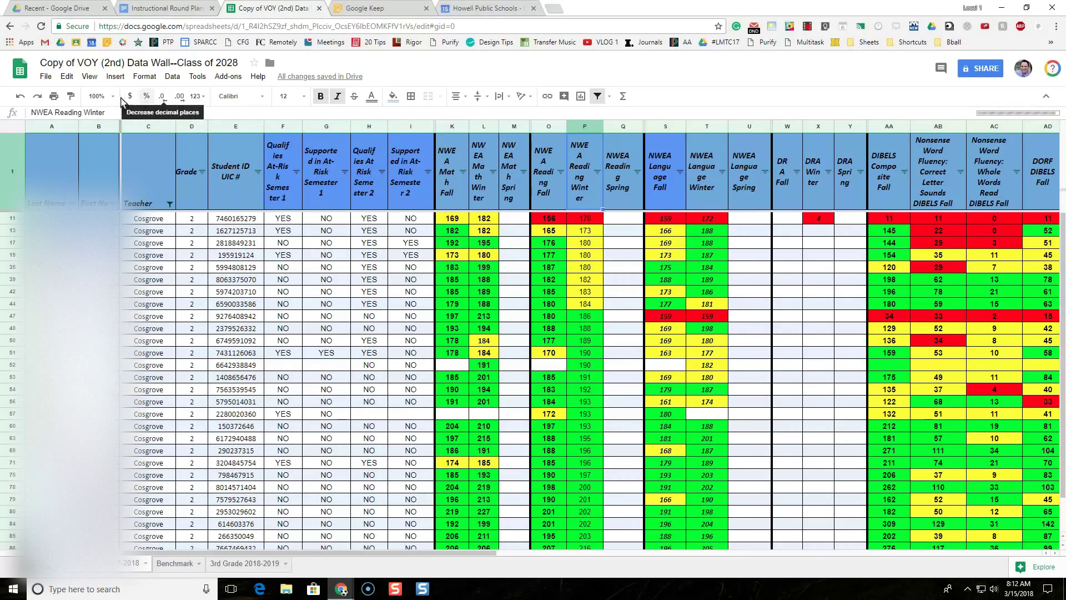
click(169, 77)
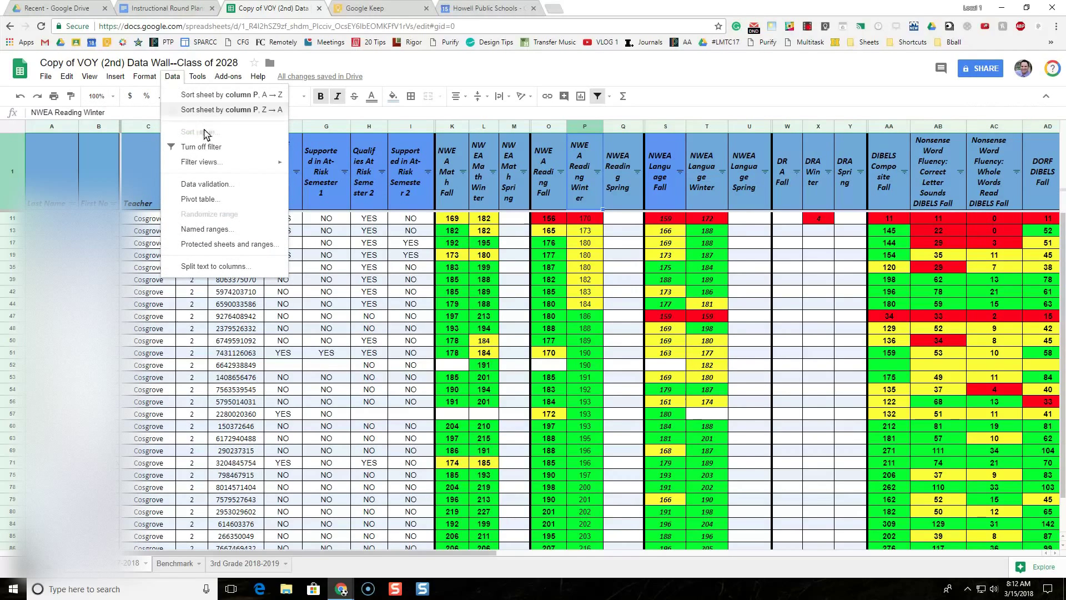
mouse_move(218, 165)
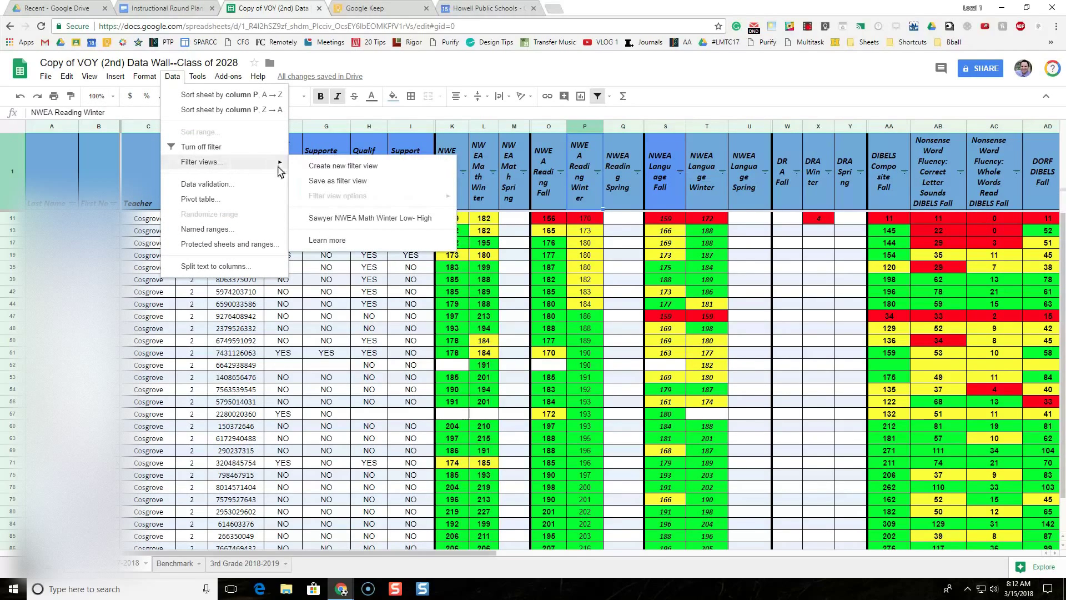
click(343, 181)
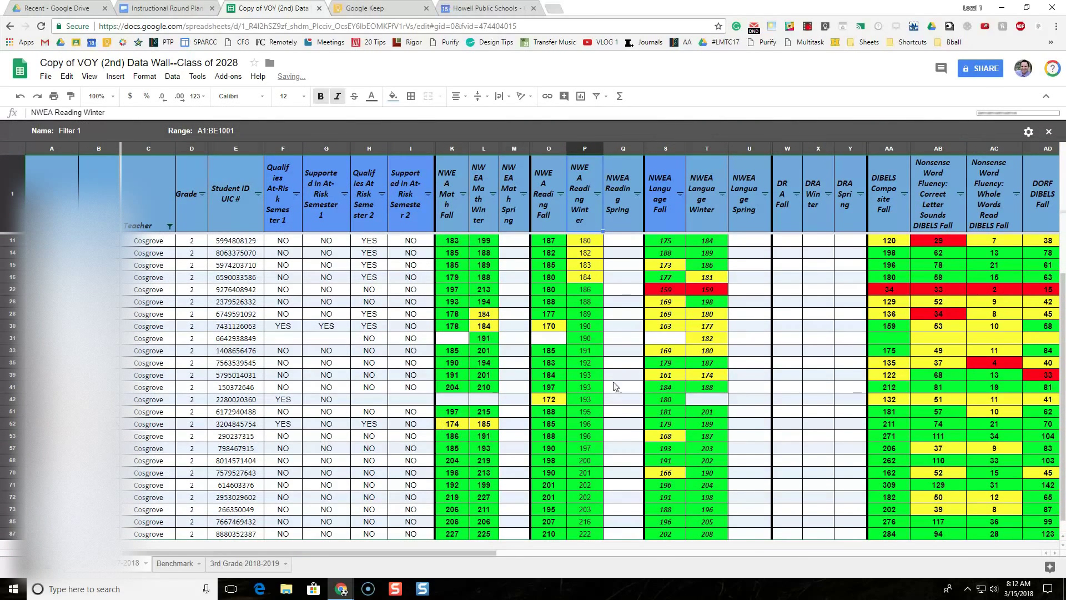
Rename the new filter view to 'Cosgrove NWEA Reading Winter Low-High'
scroll(597, 339, up, 1)
scroll(596, 333, up, 1)
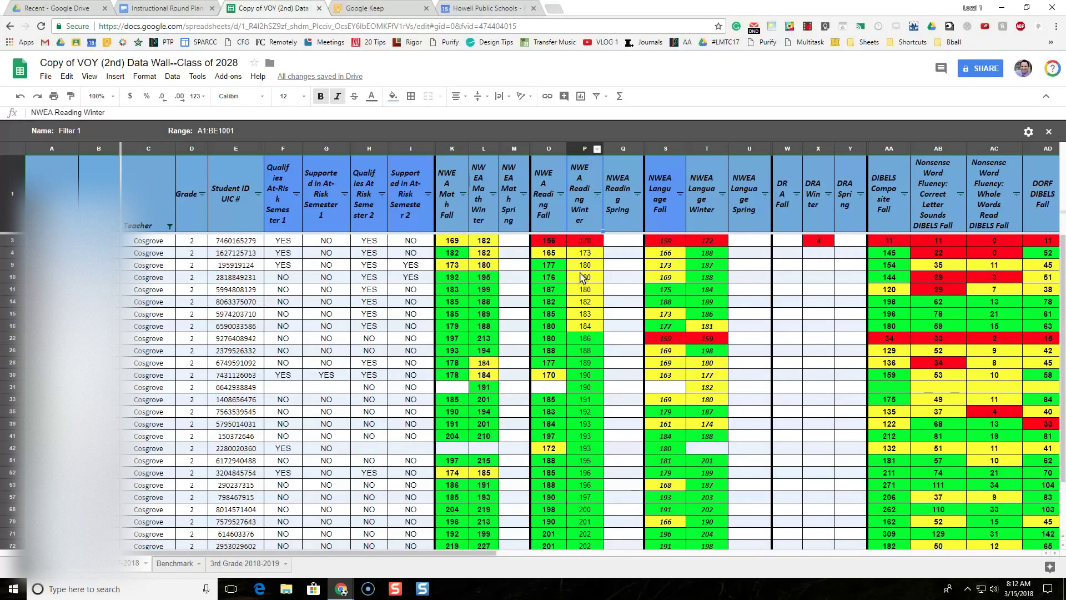
click(90, 130)
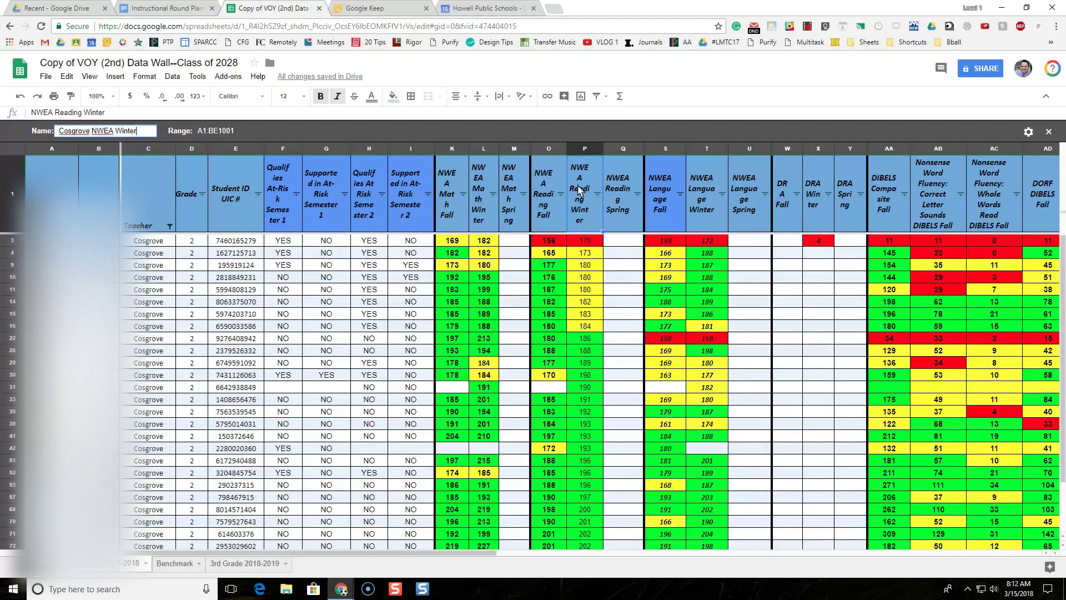
click(115, 134)
text(Reading W)
key(Return)
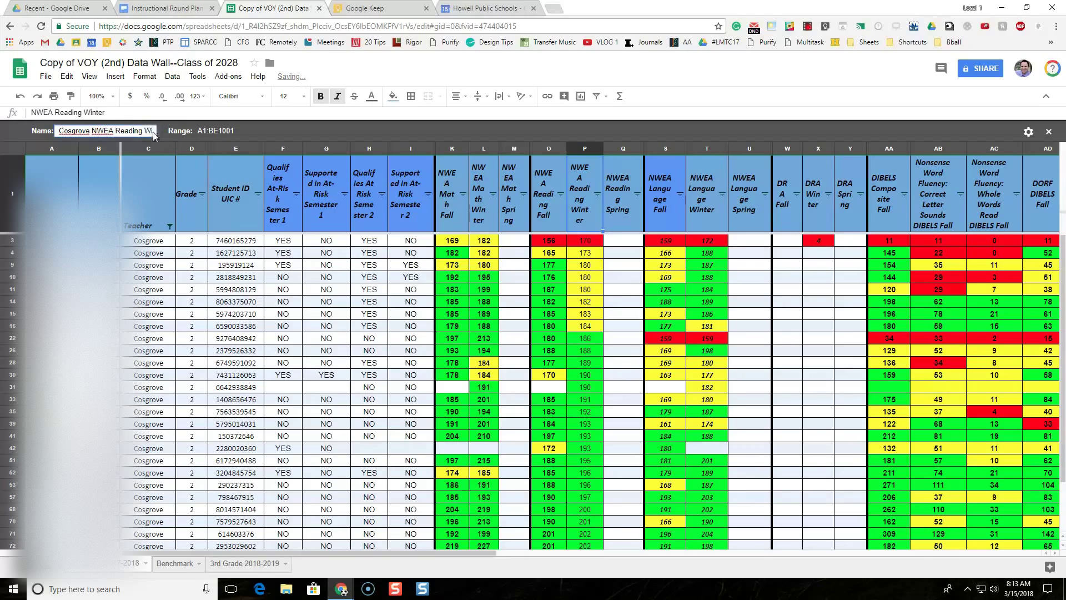
click(156, 131)
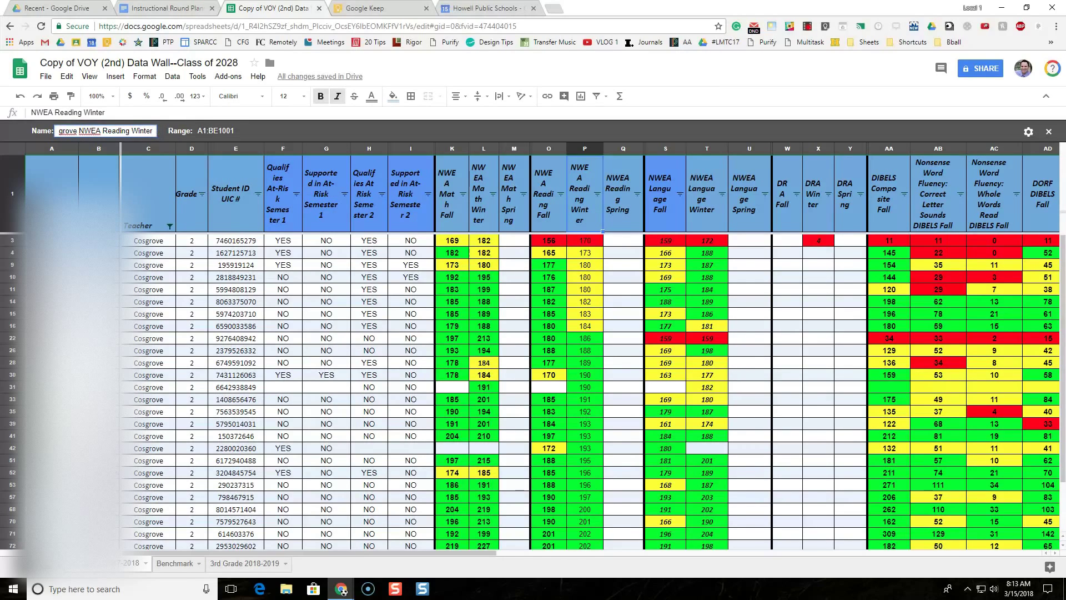
text(Low-High)
key(Return)
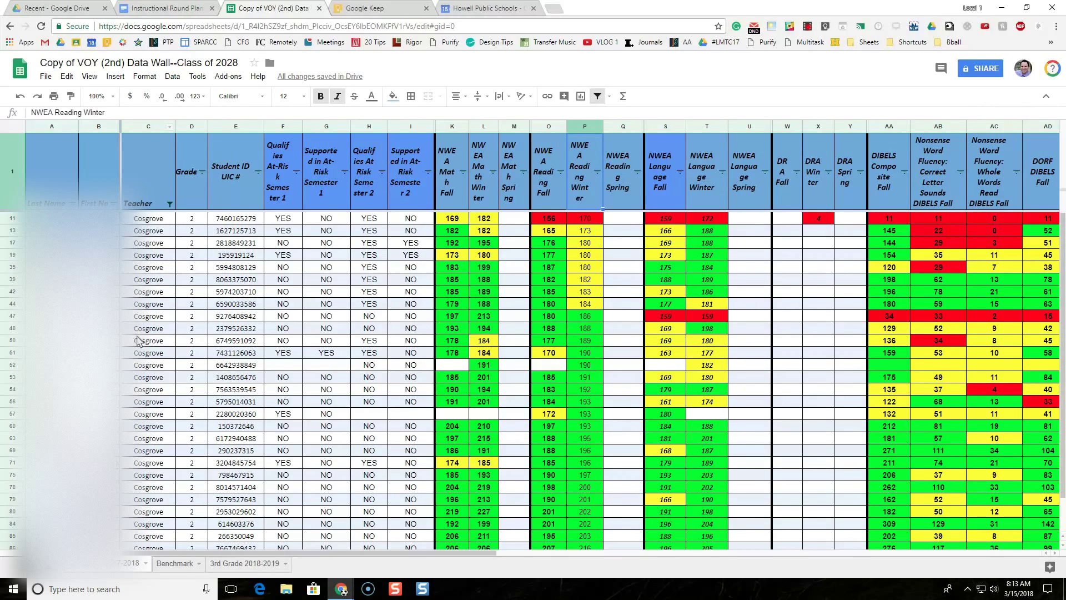
Turn off the regular filter and apply the saved 'Cosgrove NWEA Reading Winter Low-High' view
click(174, 81)
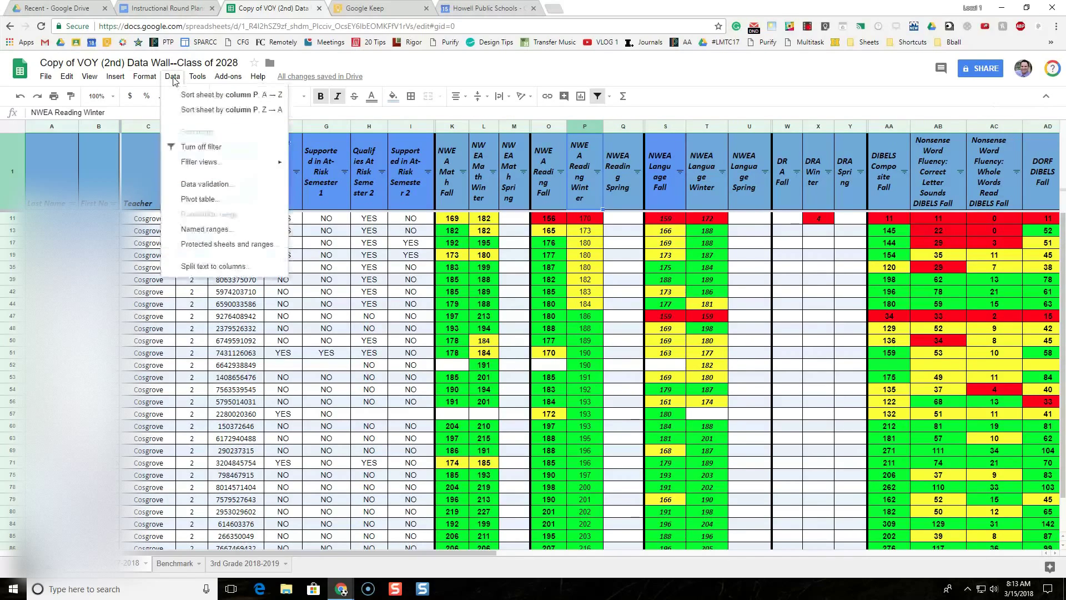
click(195, 146)
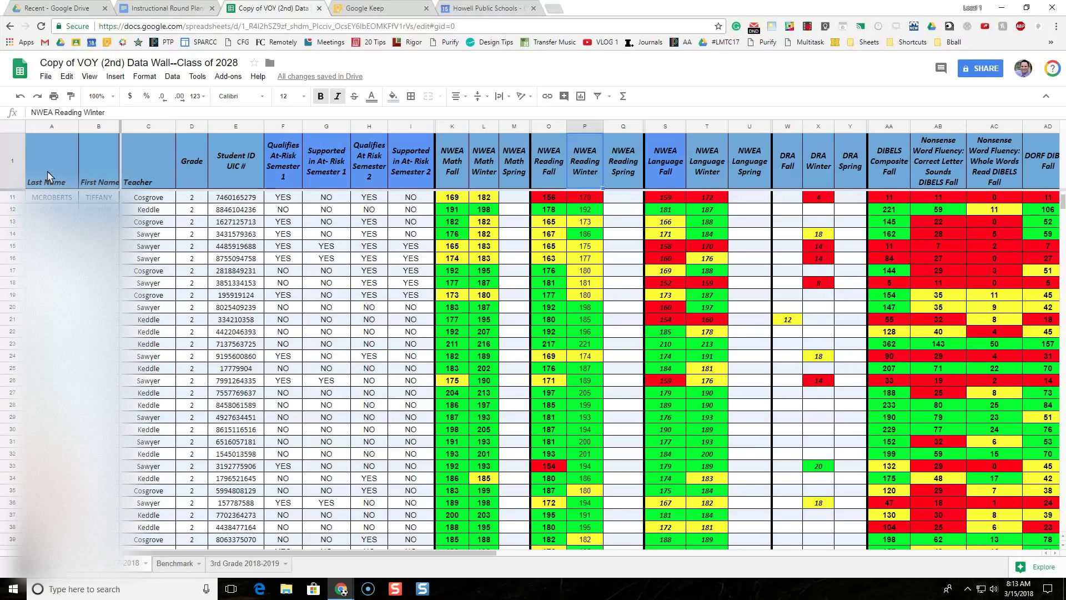
click(172, 76)
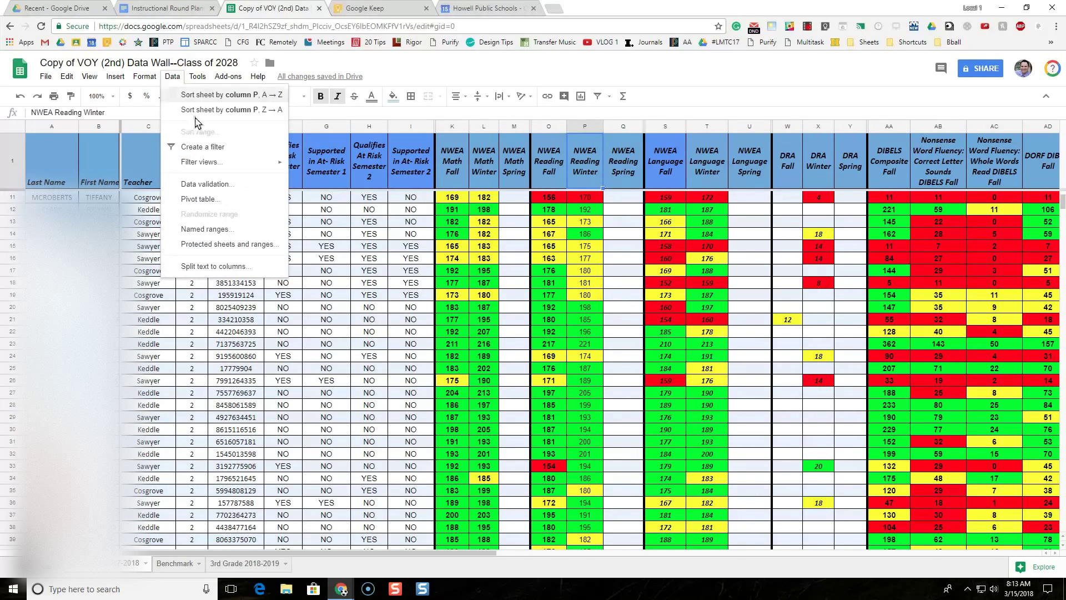
mouse_move(213, 165)
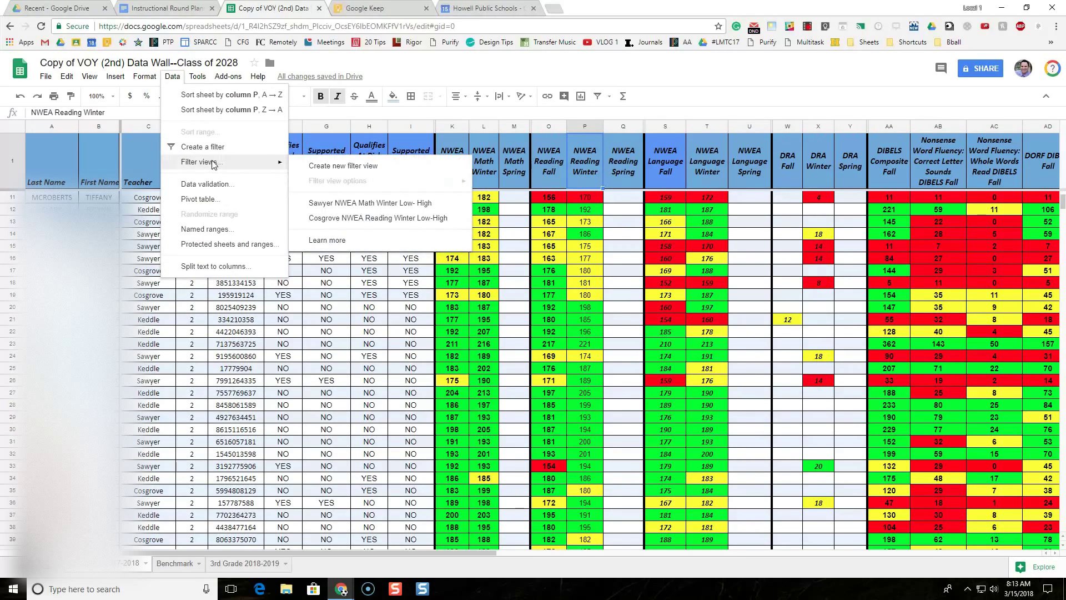
click(358, 219)
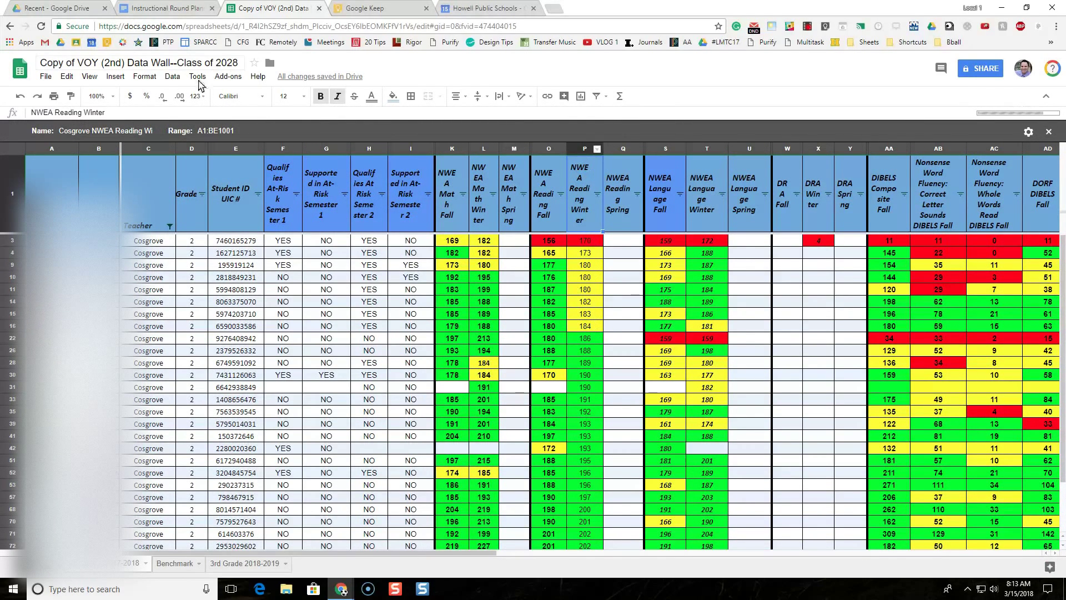
View the saved 'Sawyer NWEA Math Winter Low- High' view, close it, and re-add header filters
click(171, 79)
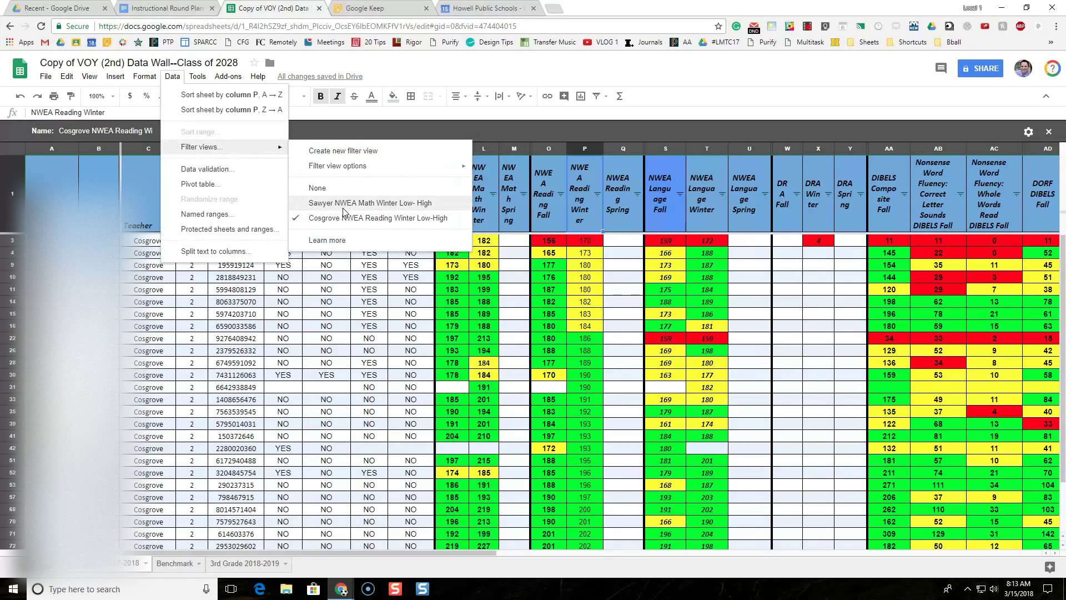
click(343, 203)
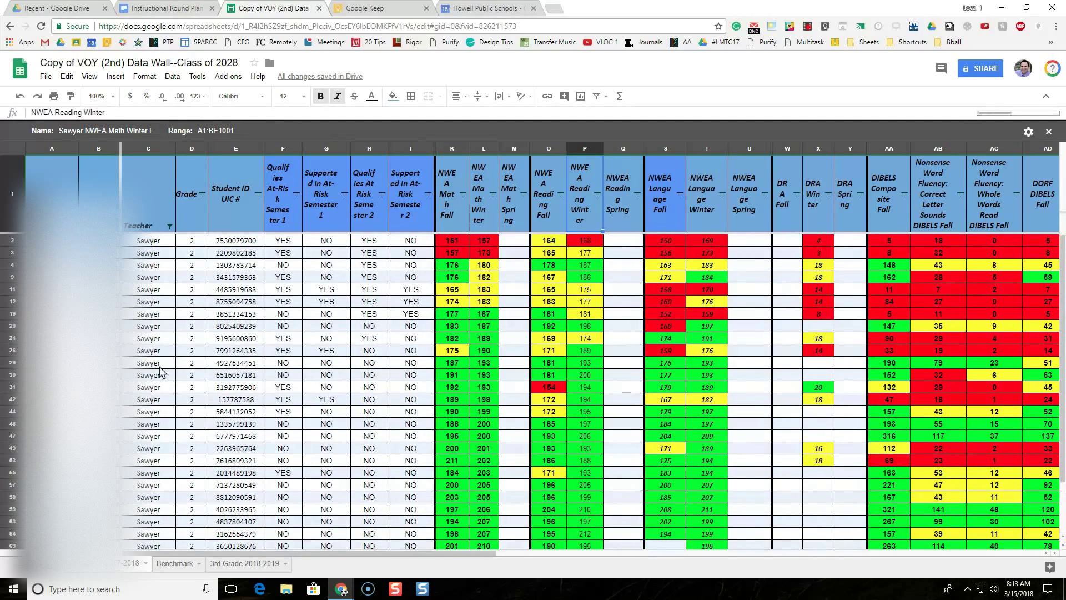
click(1048, 131)
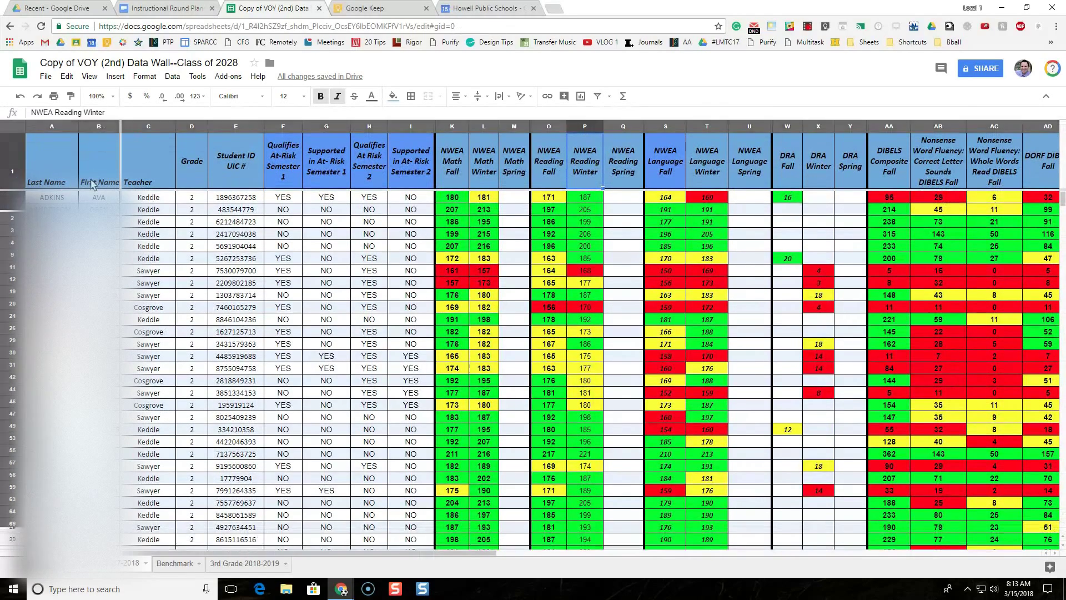
click(35, 123)
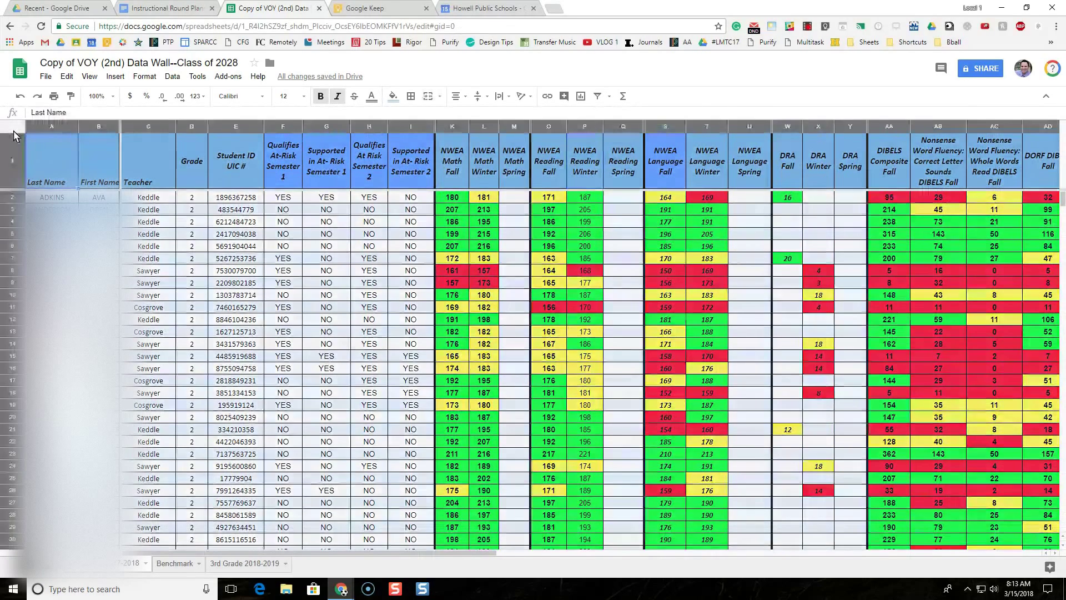
click(598, 96)
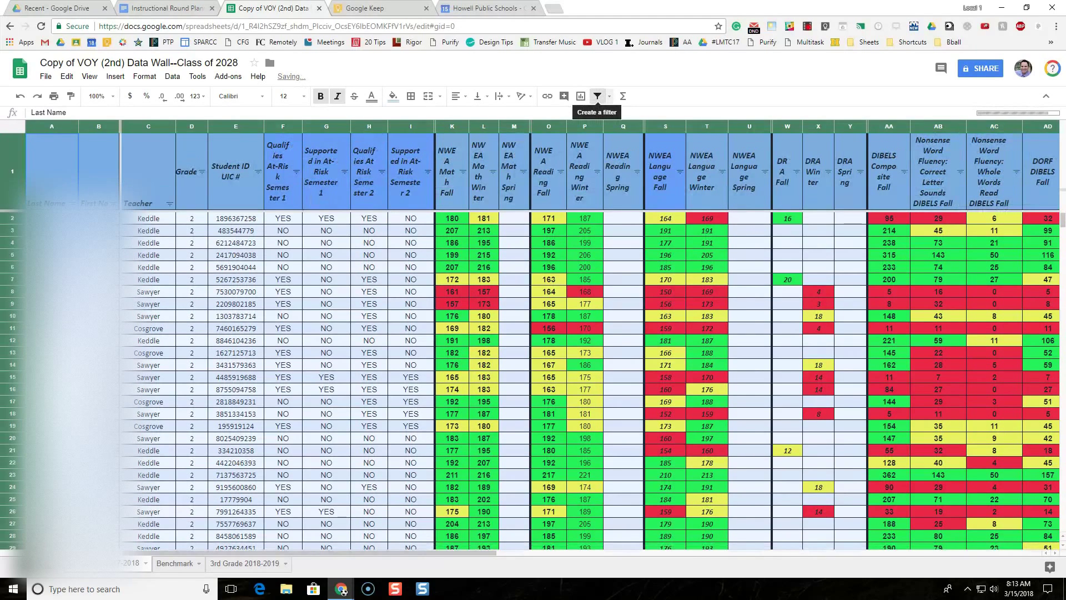
click(172, 76)
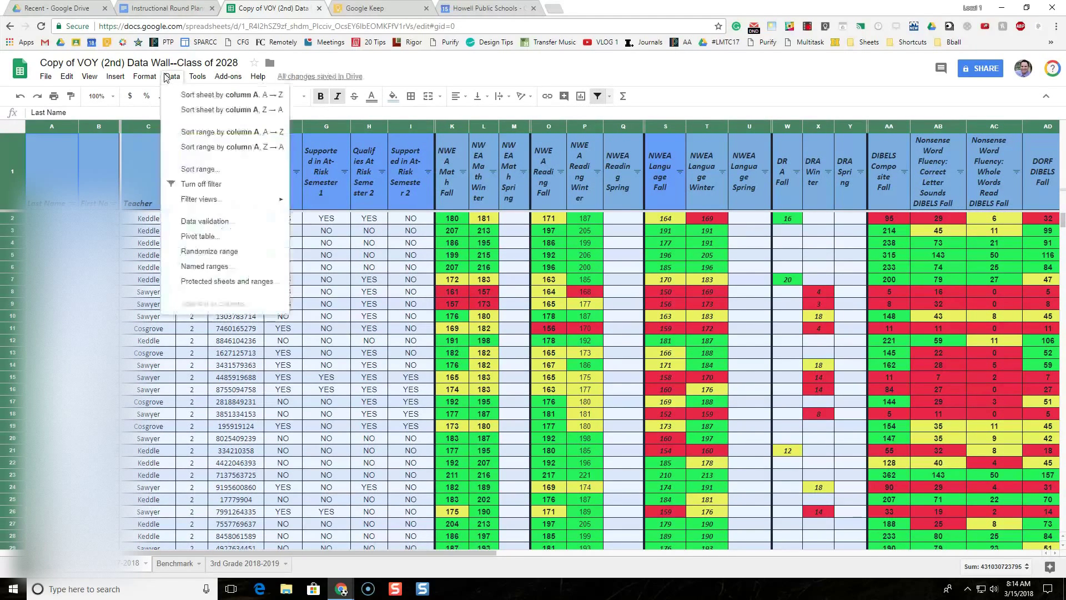
mouse_move(227, 200)
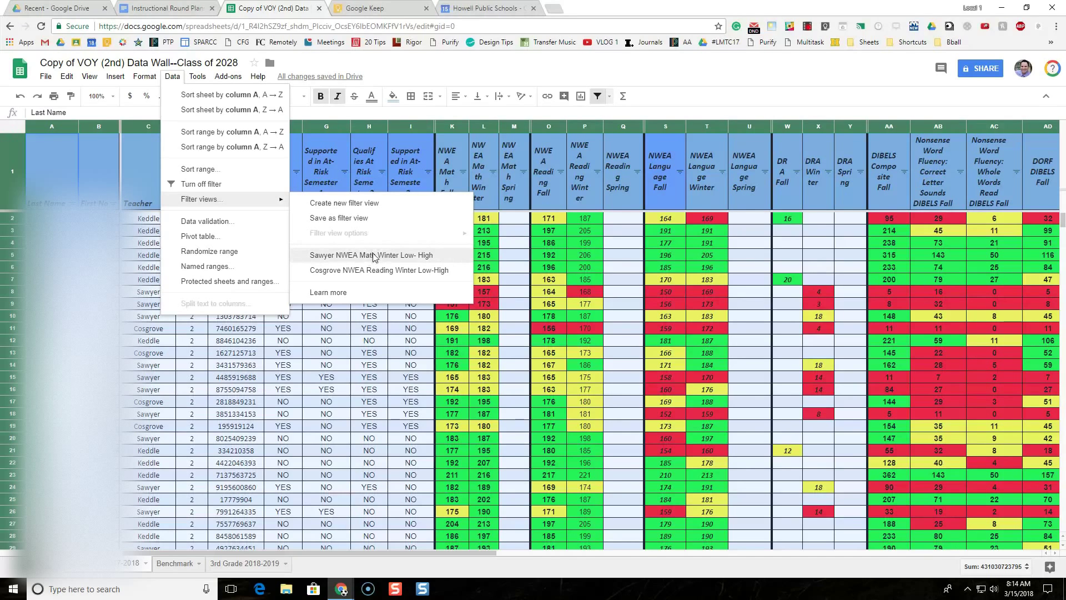
click(643, 72)
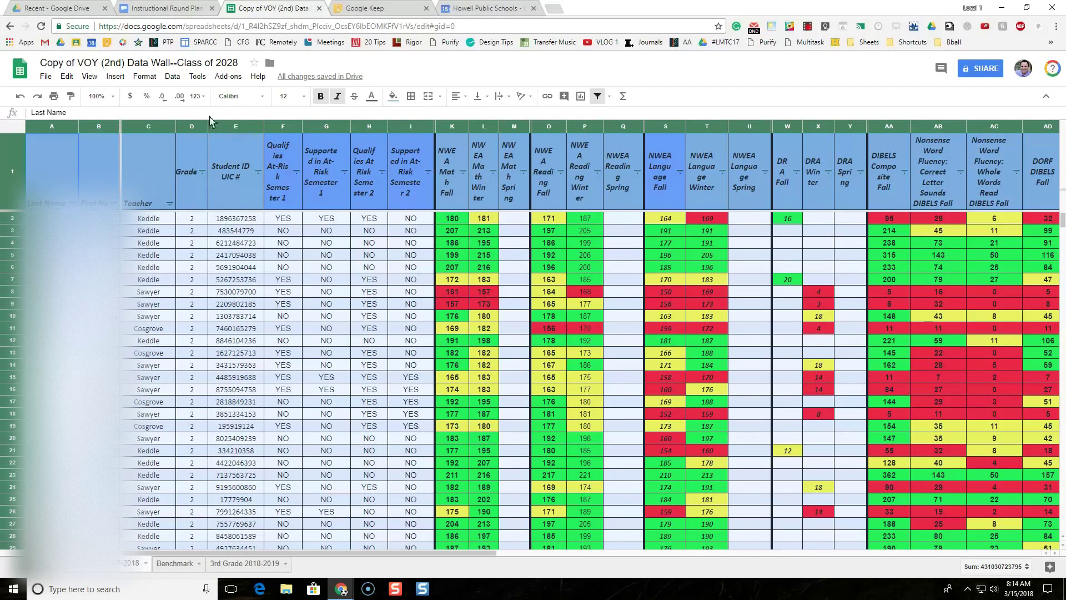
click(176, 77)
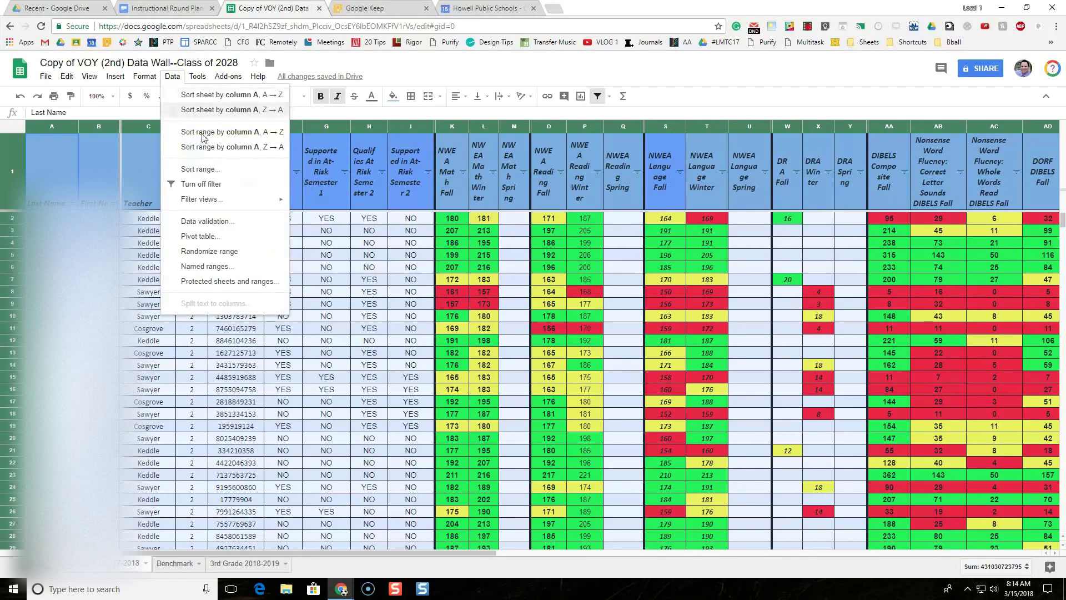
click(217, 183)
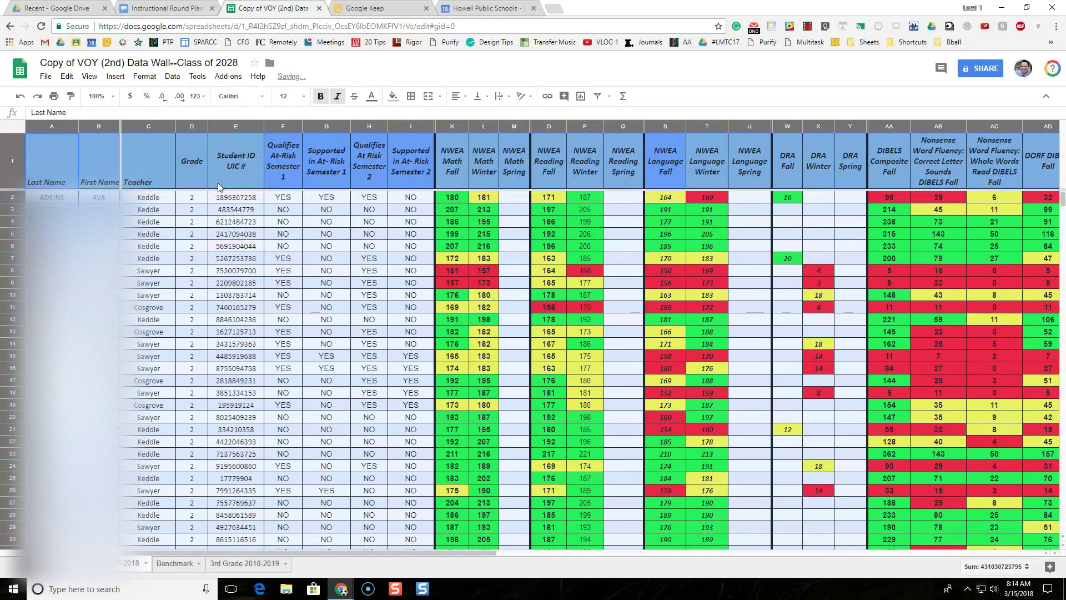